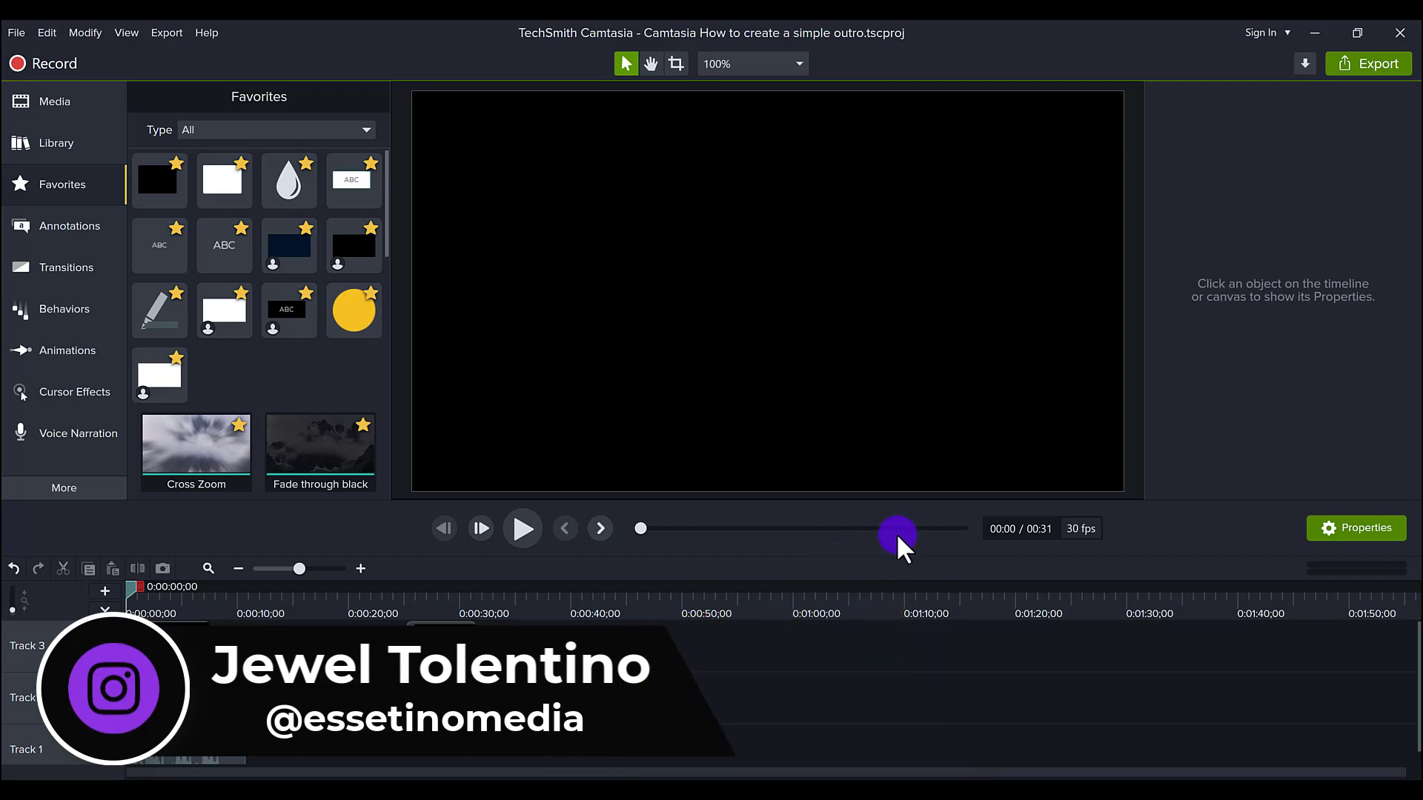
Play the finished outro from the start, stop it past its end, and return the playhead to the Subscribe animation at 0:00:03;23
click(523, 536)
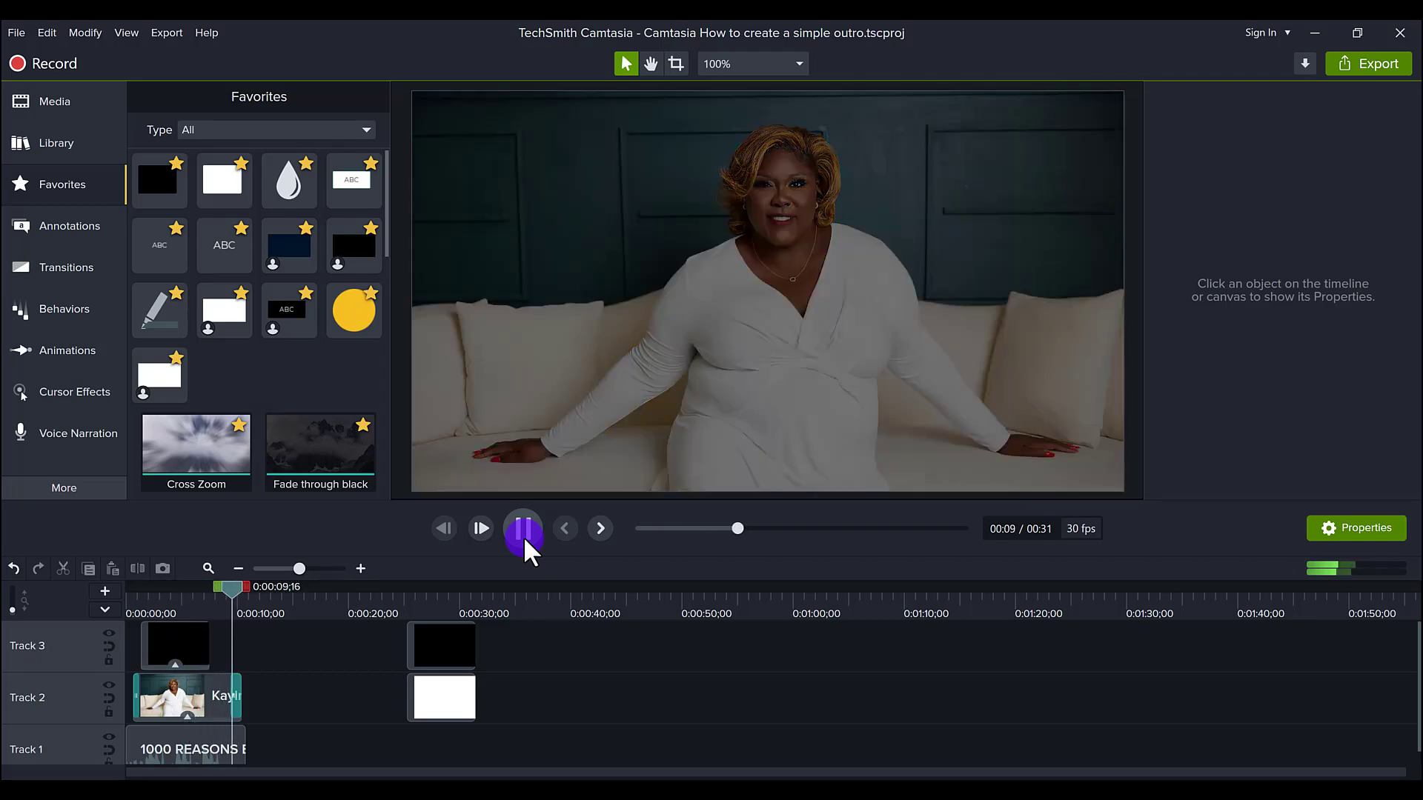
click(523, 529)
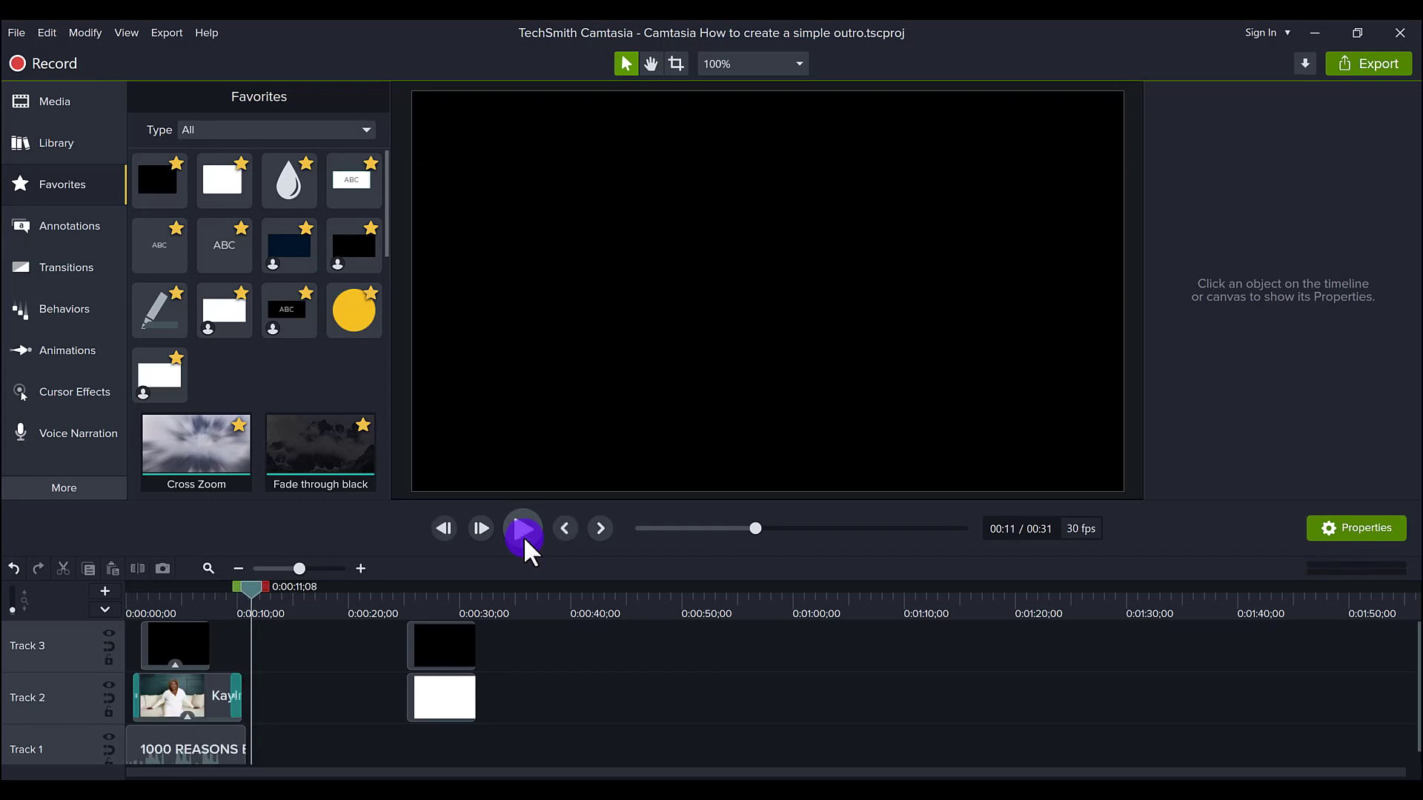
click(167, 600)
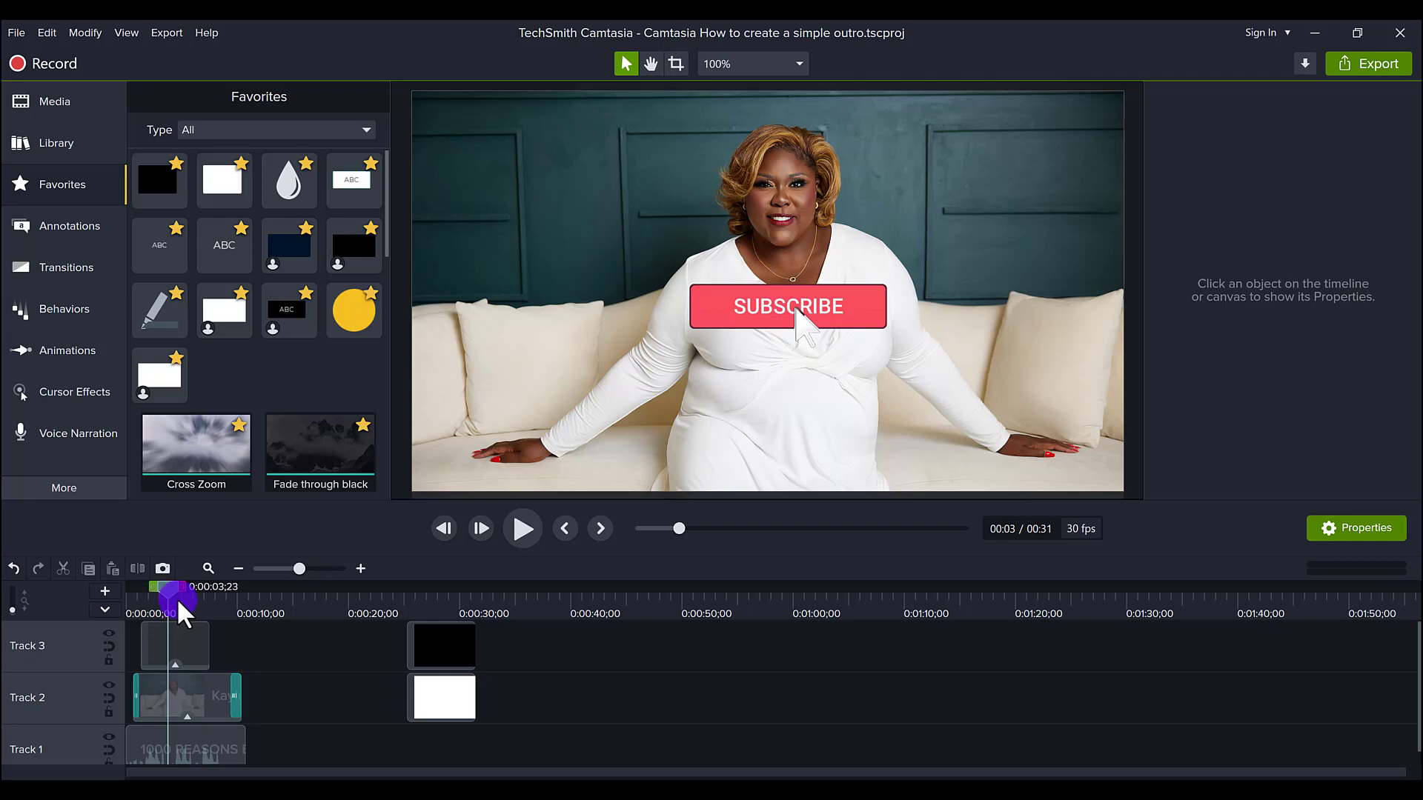
scroll(300, 702, down, 1)
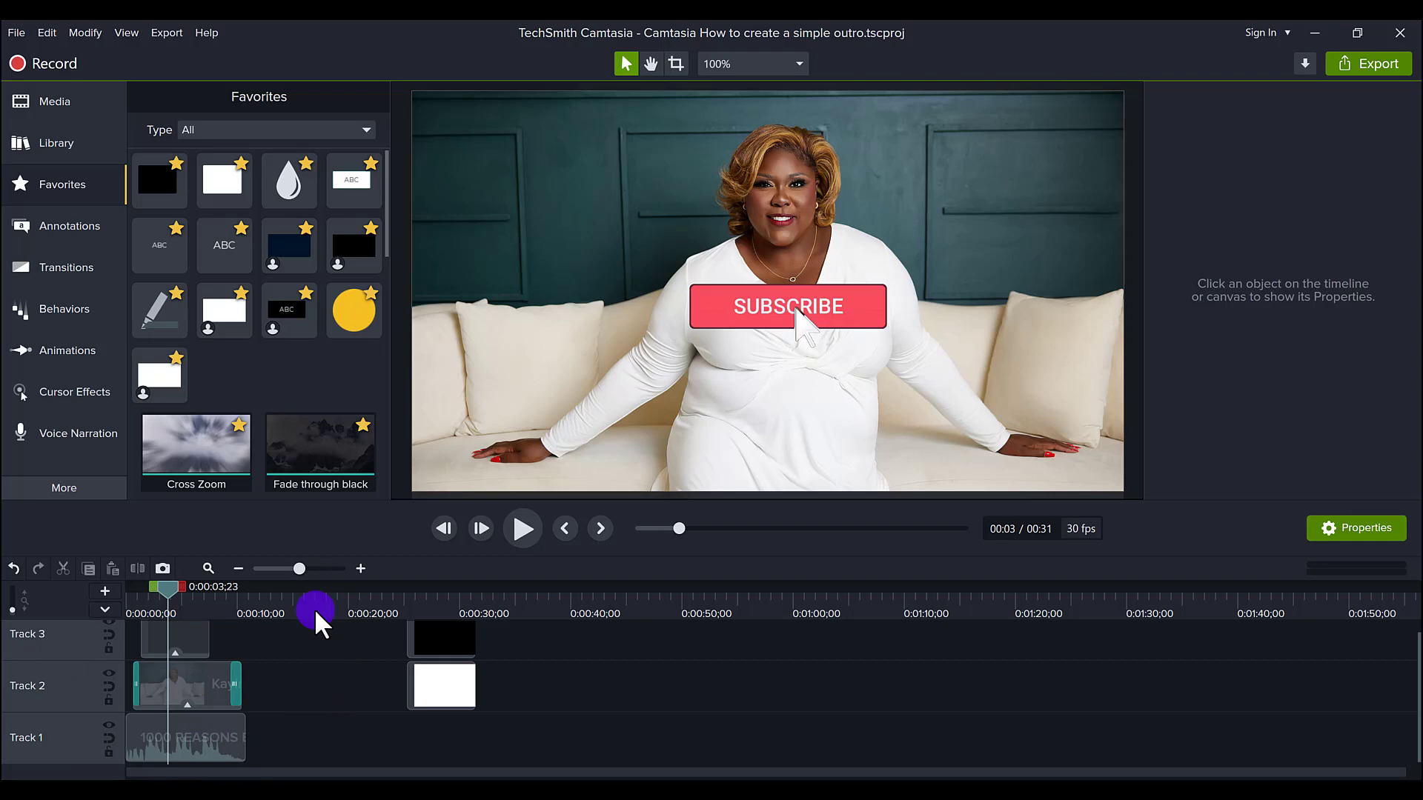
Select the music clip on Track 1 and play the outro from near its beginning until the music ends
click(201, 751)
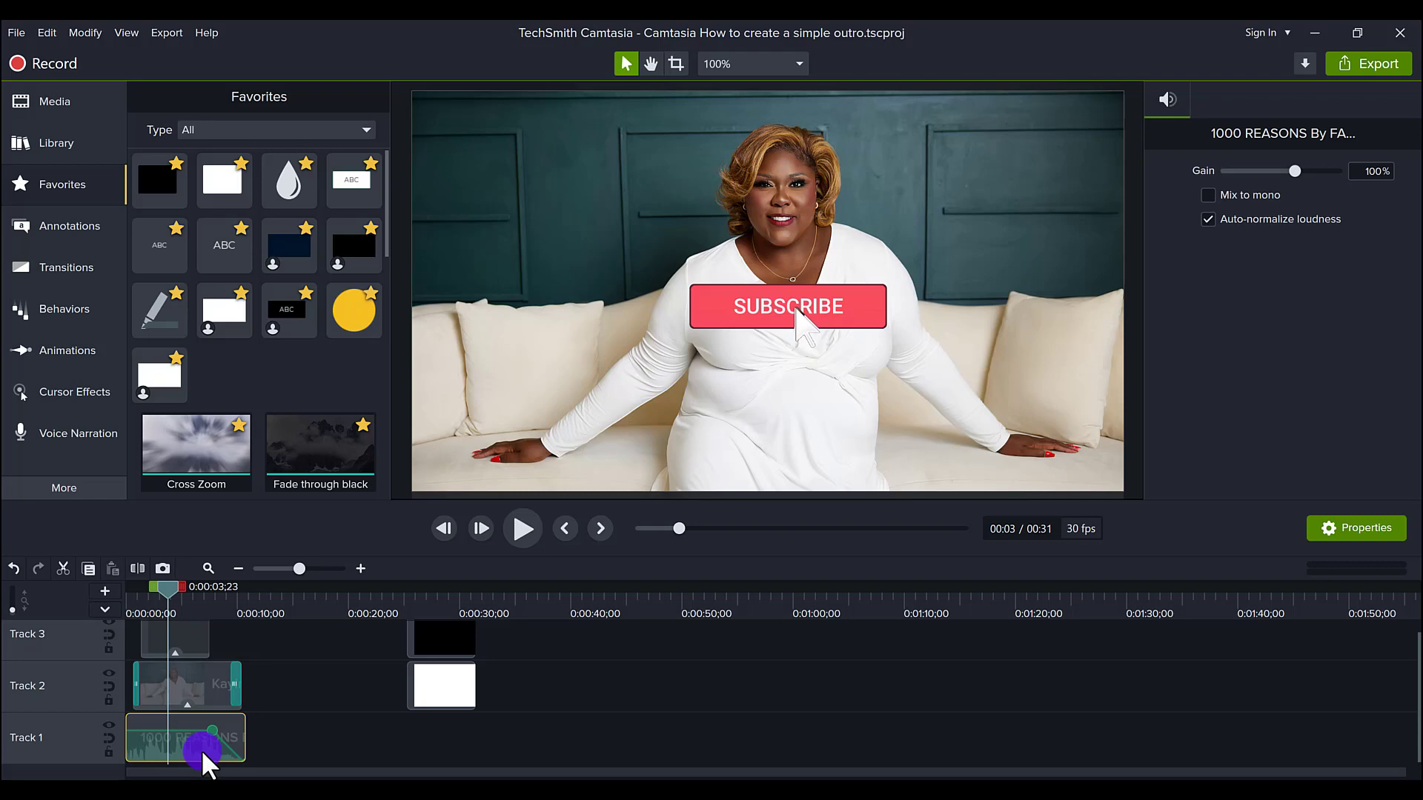
click(131, 599)
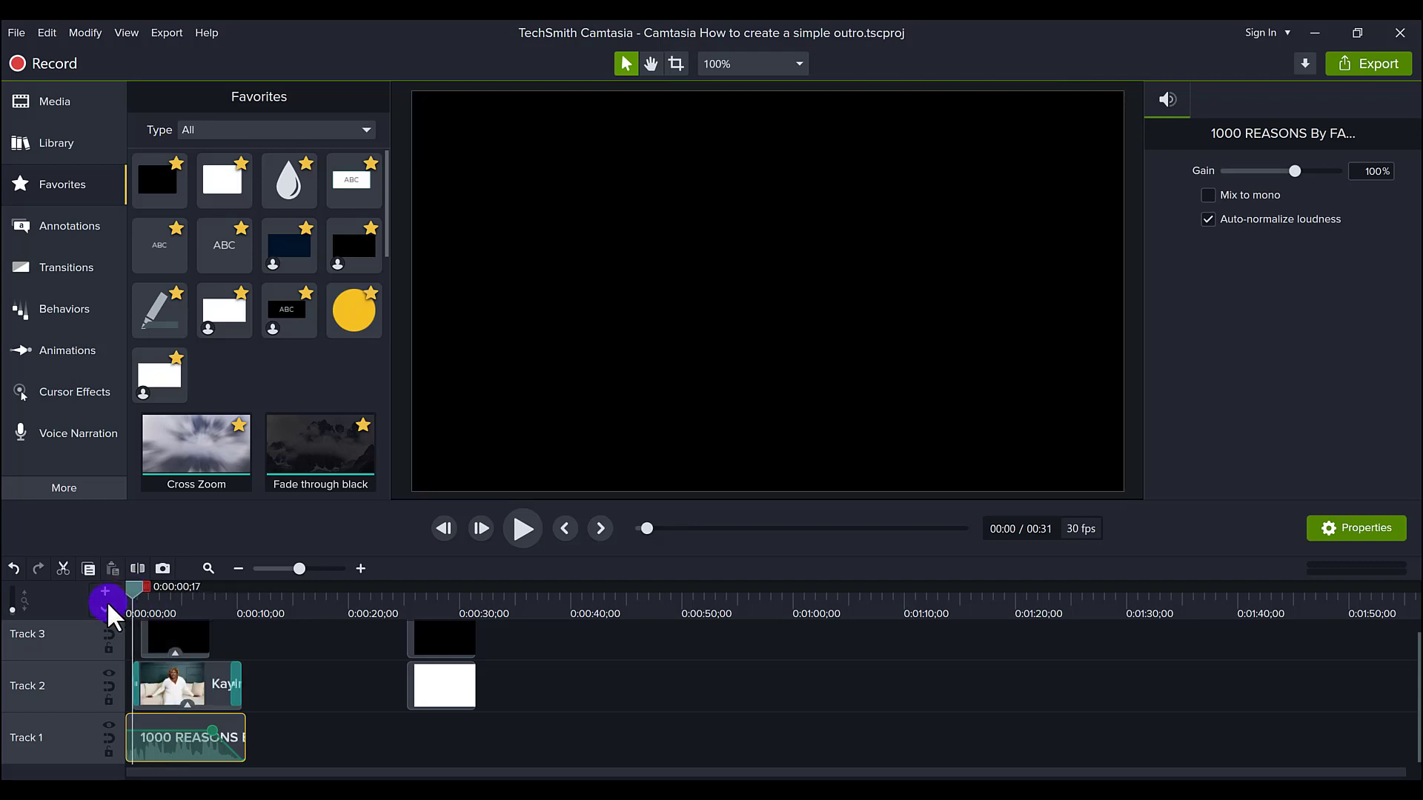
click(523, 527)
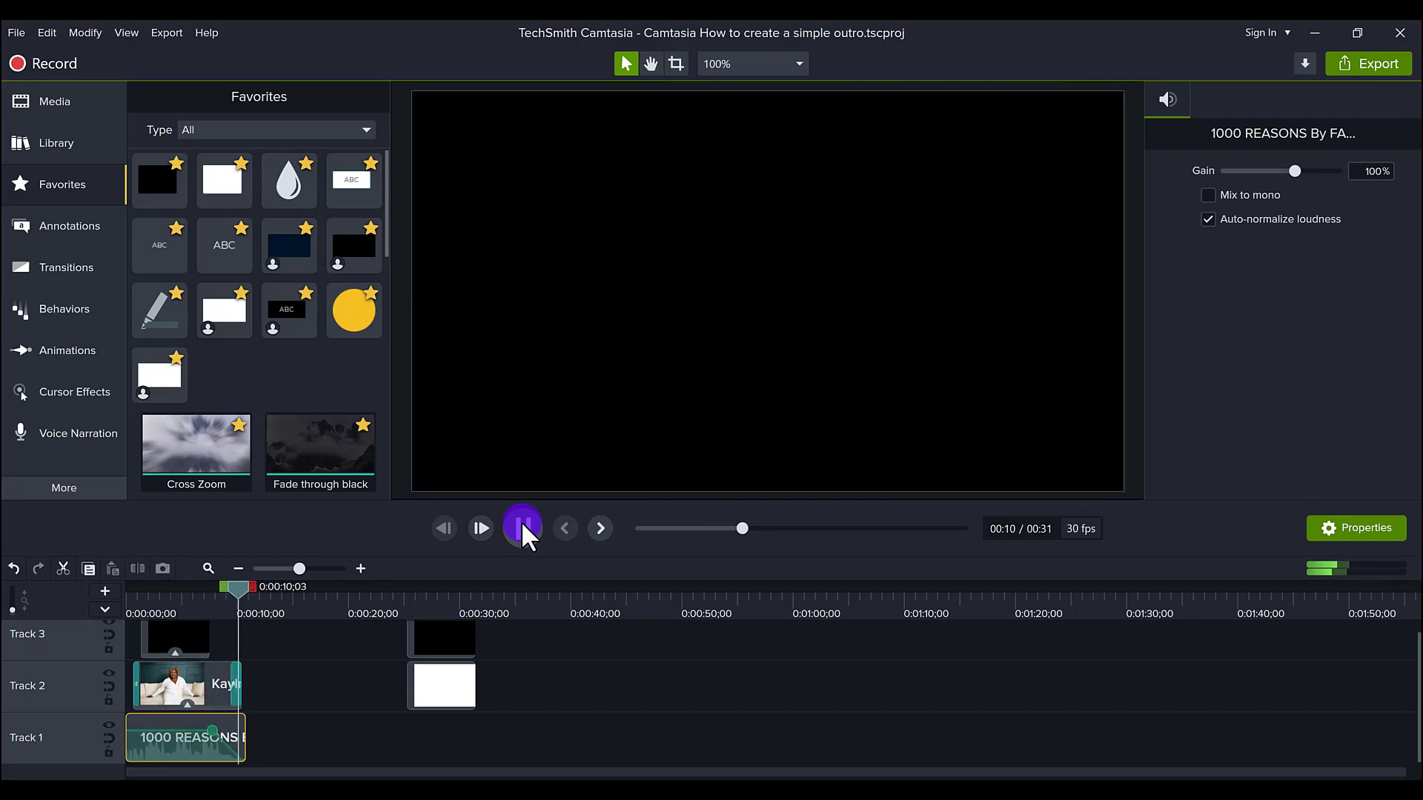
click(522, 521)
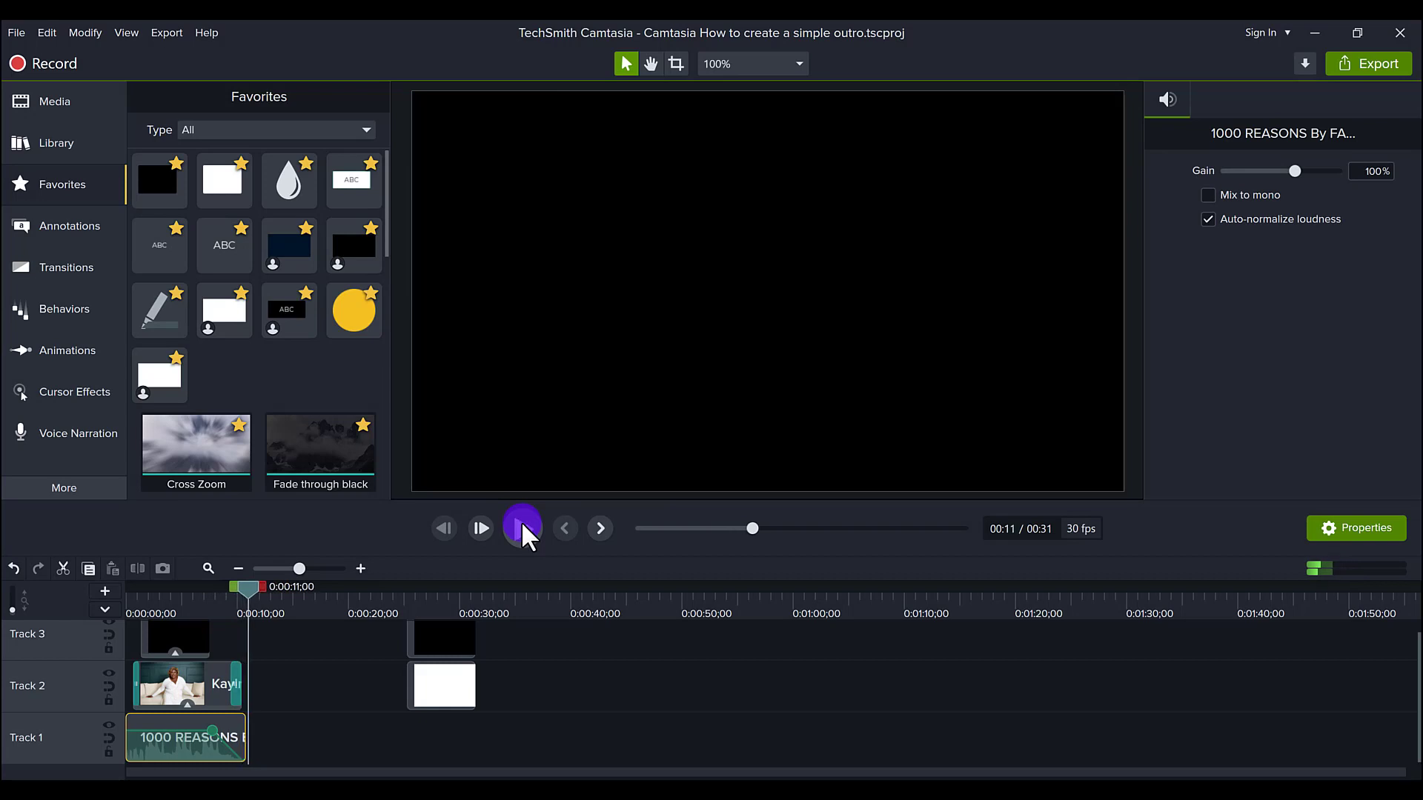
Apply the Fade Out audio effect from the favorites to the music clip on Track 1
click(188, 598)
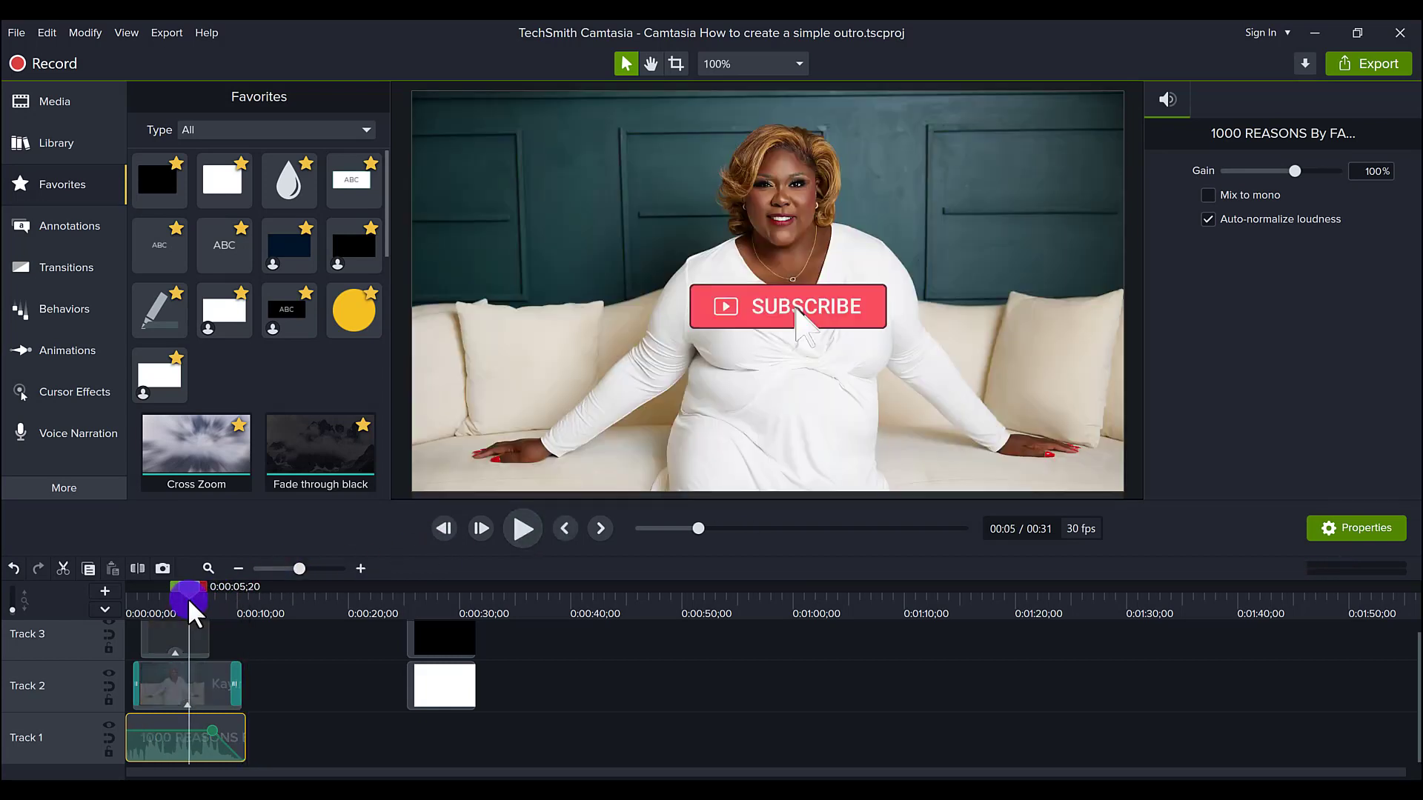
click(188, 735)
scroll(267, 411, down, 10)
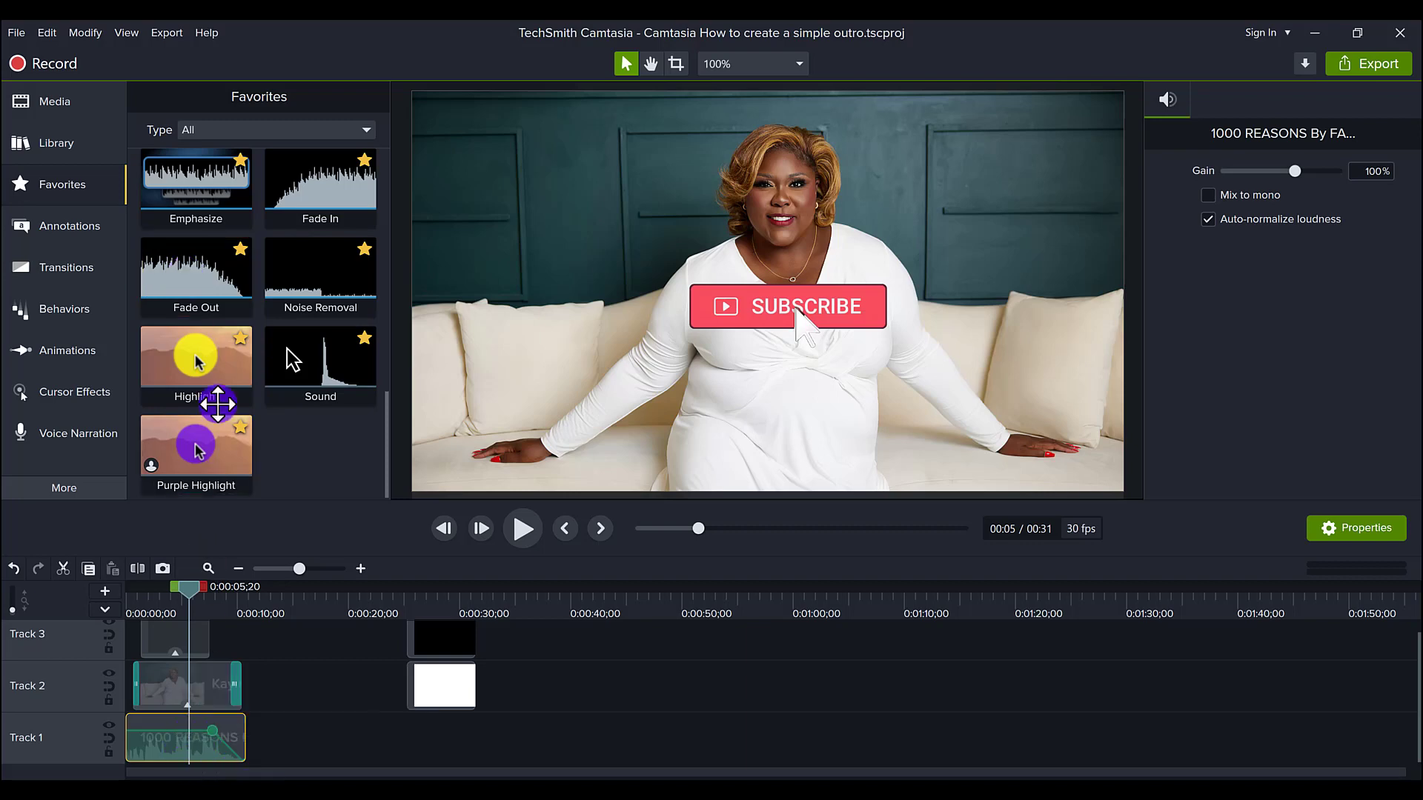
drag(198, 255, 155, 718)
double_click(212, 731)
Inspect the Fade through black transition at the beginning of the Track 2 image clip by scrubbing across it at a larger timeline scale
click(160, 691)
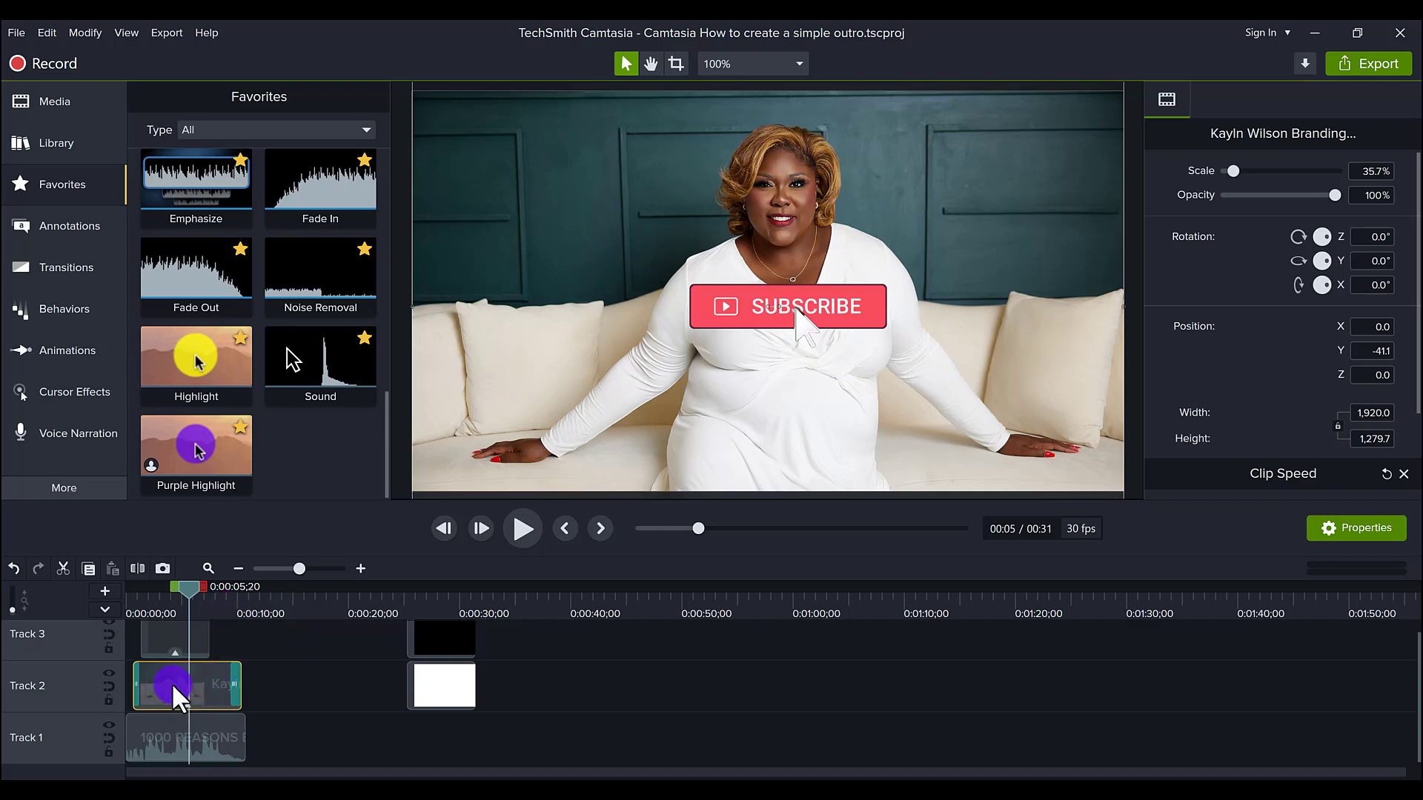
click(359, 568)
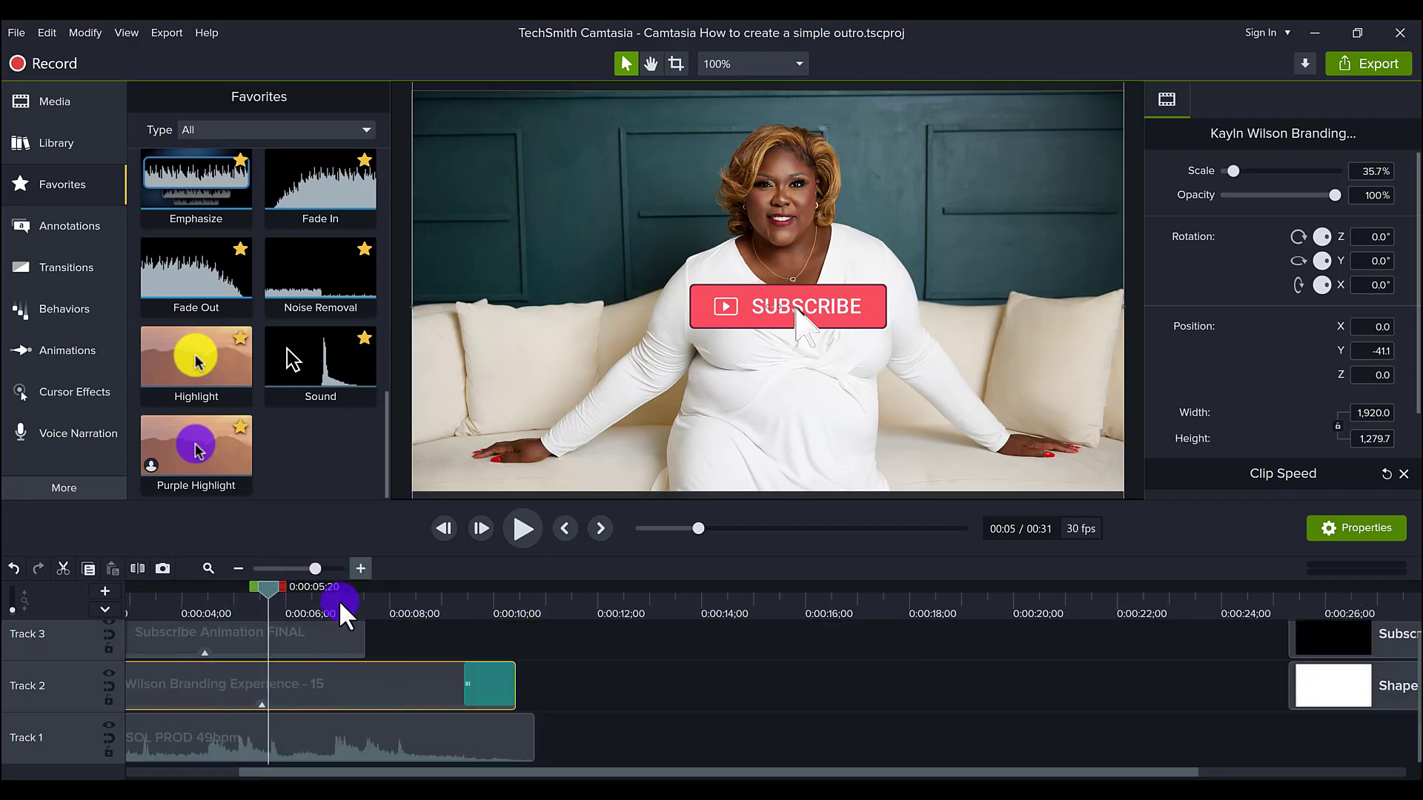
drag(308, 772, 177, 772)
click(168, 601)
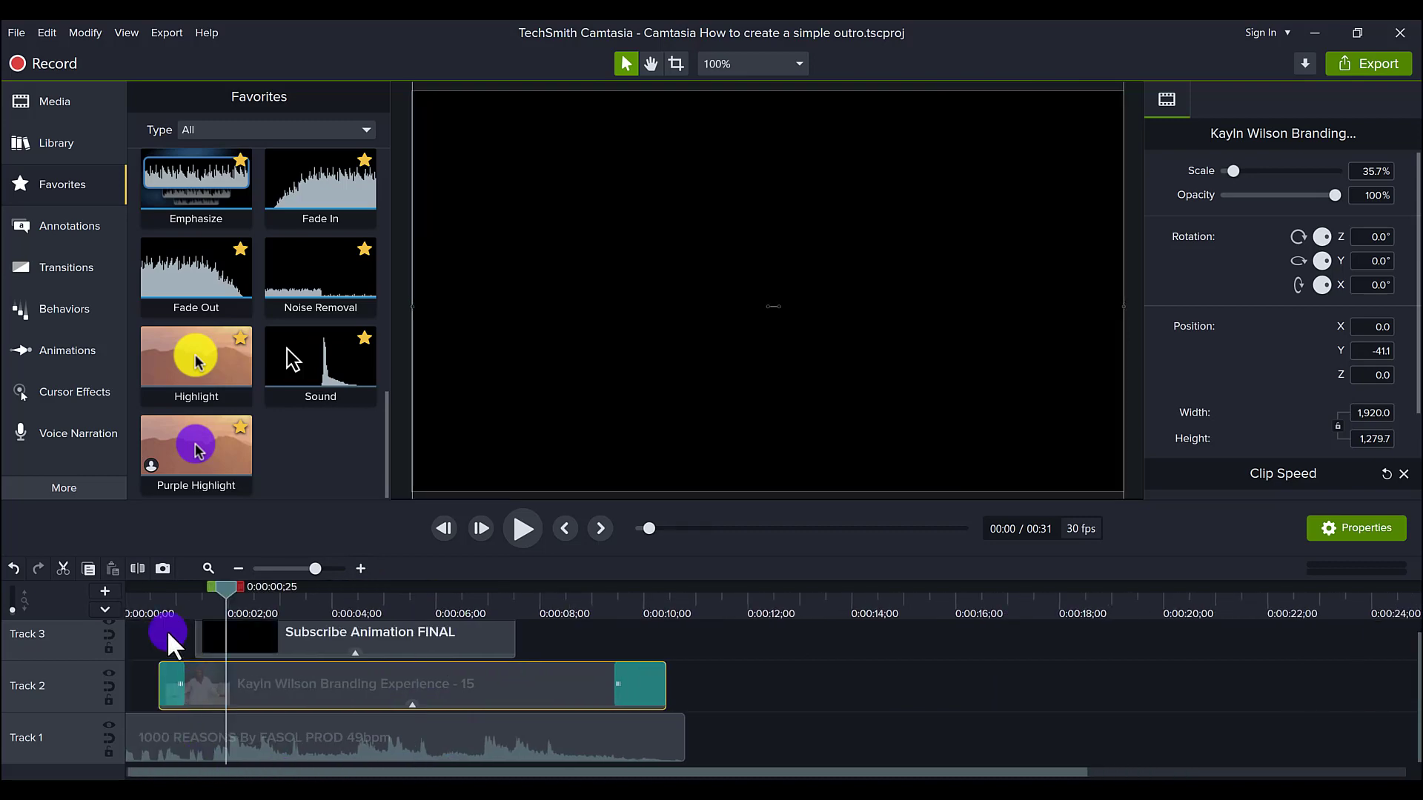
click(166, 686)
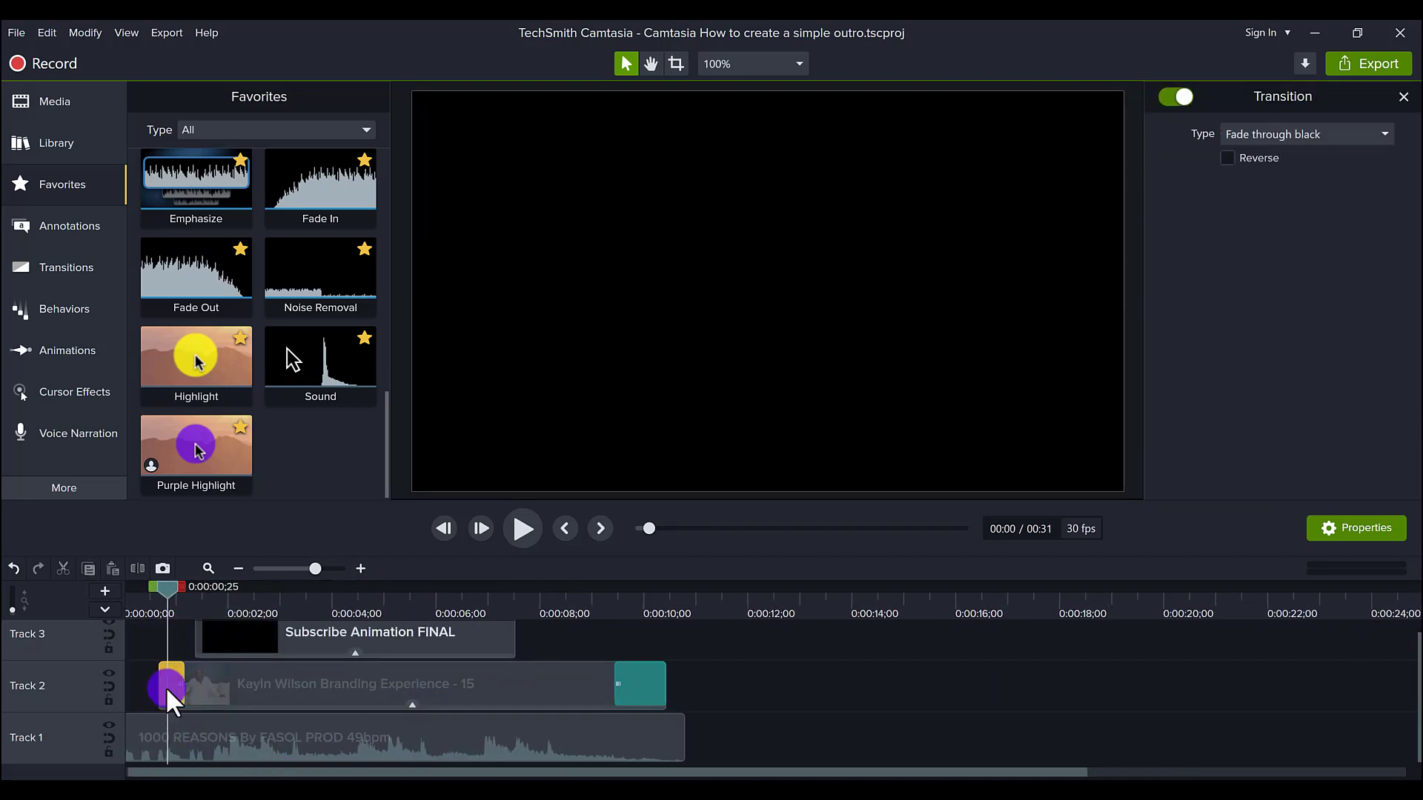
drag(162, 613, 173, 610)
Look through the favorite effects and transitions to find Fade through black
scroll(284, 342, up, 5)
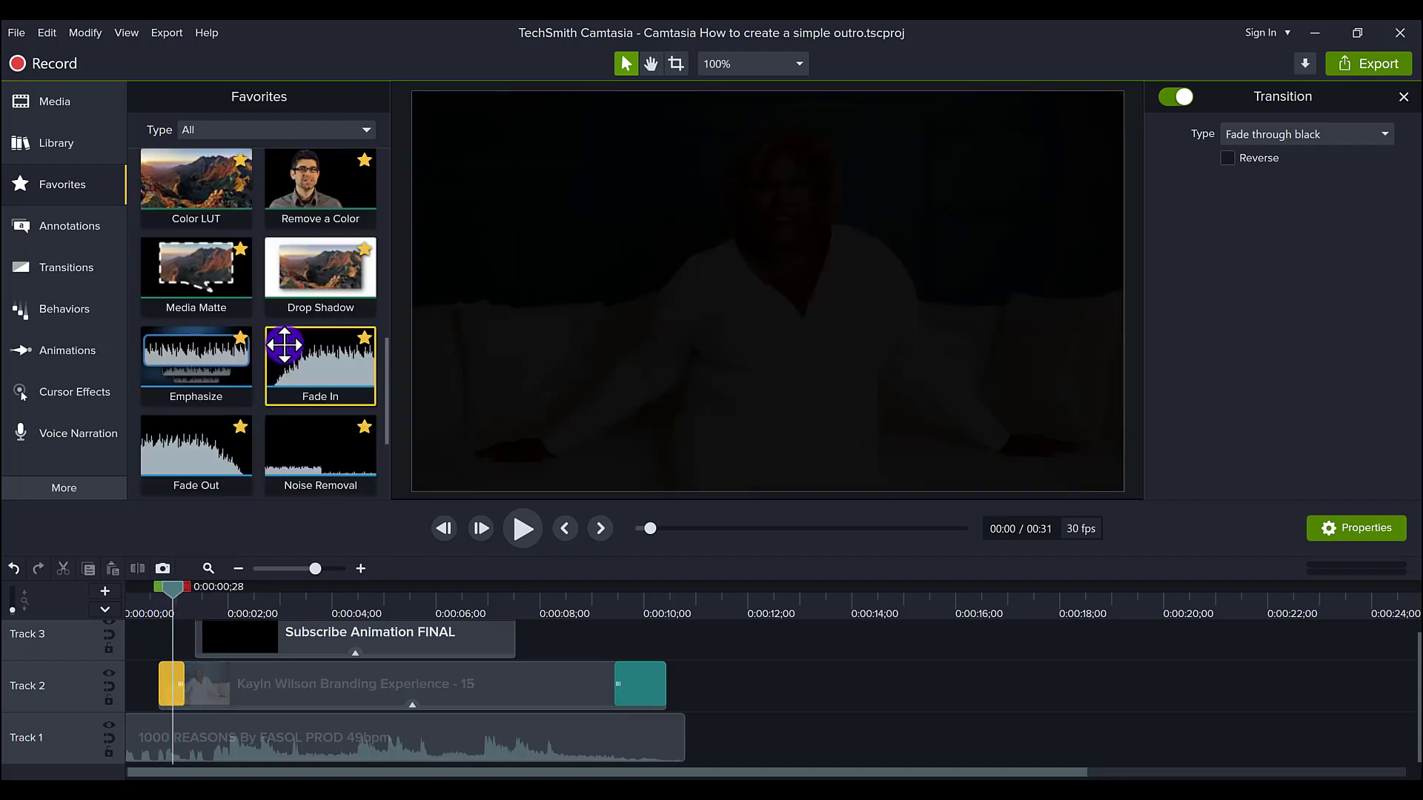
scroll(284, 342, up, 3)
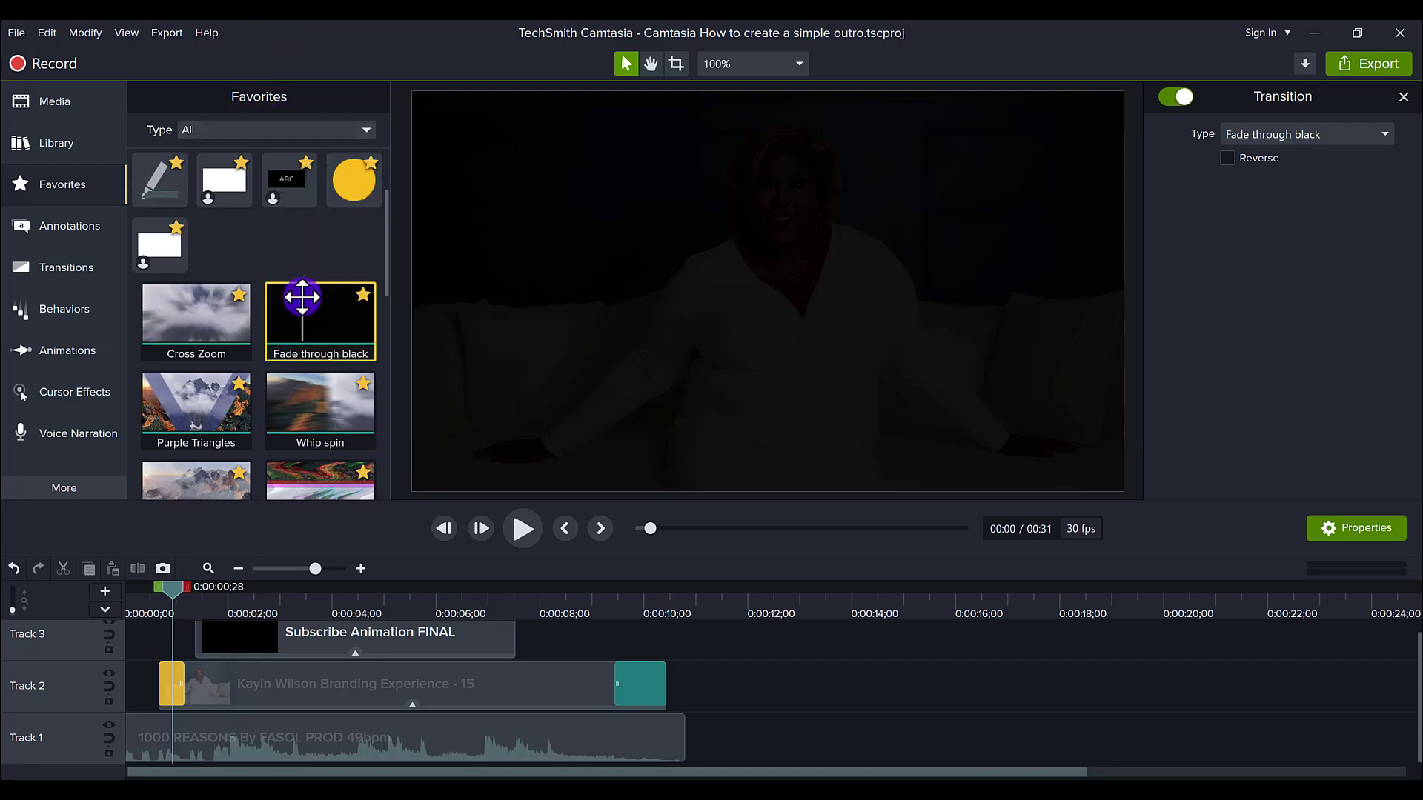
scroll(298, 301, up, 2)
scroll(301, 336, down, 5)
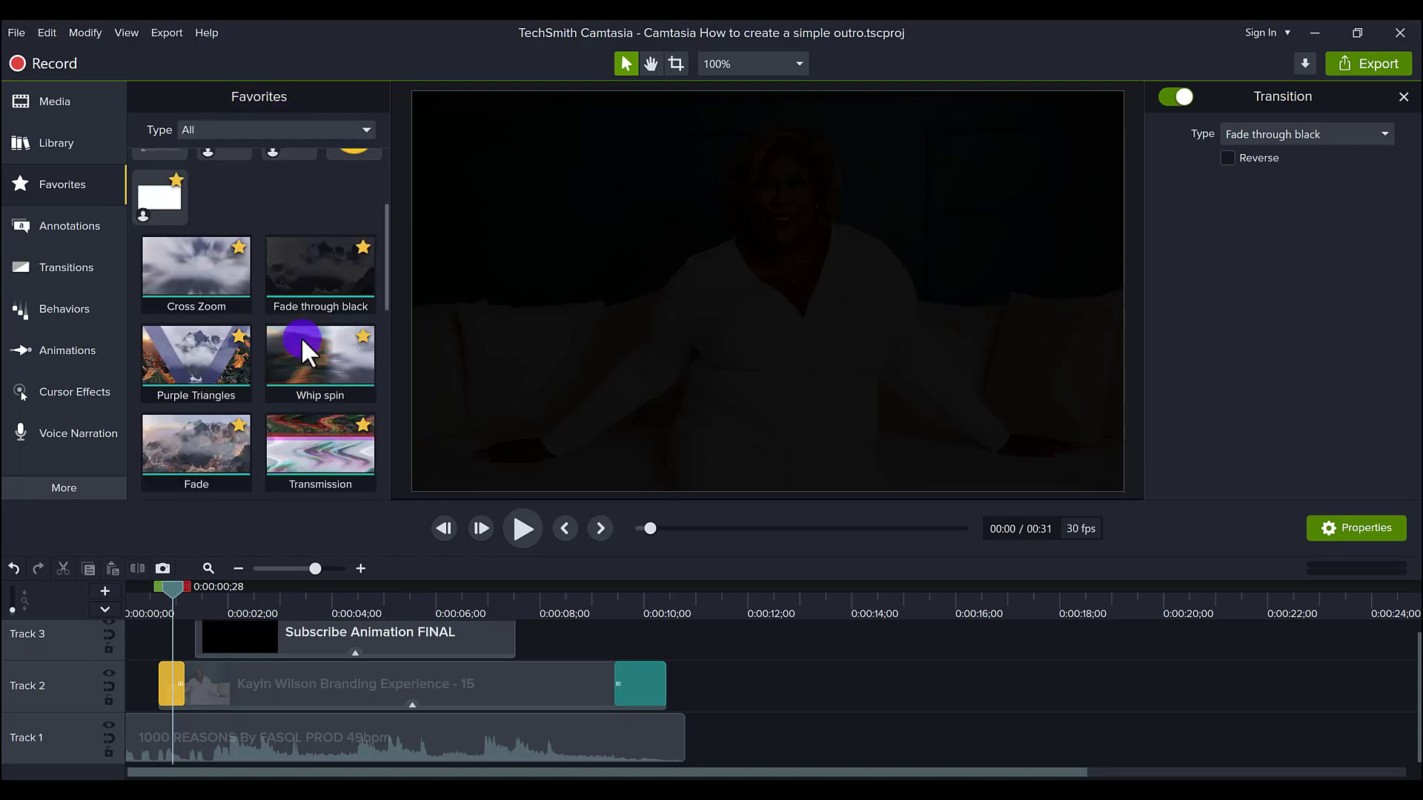
scroll(302, 411, down, 4)
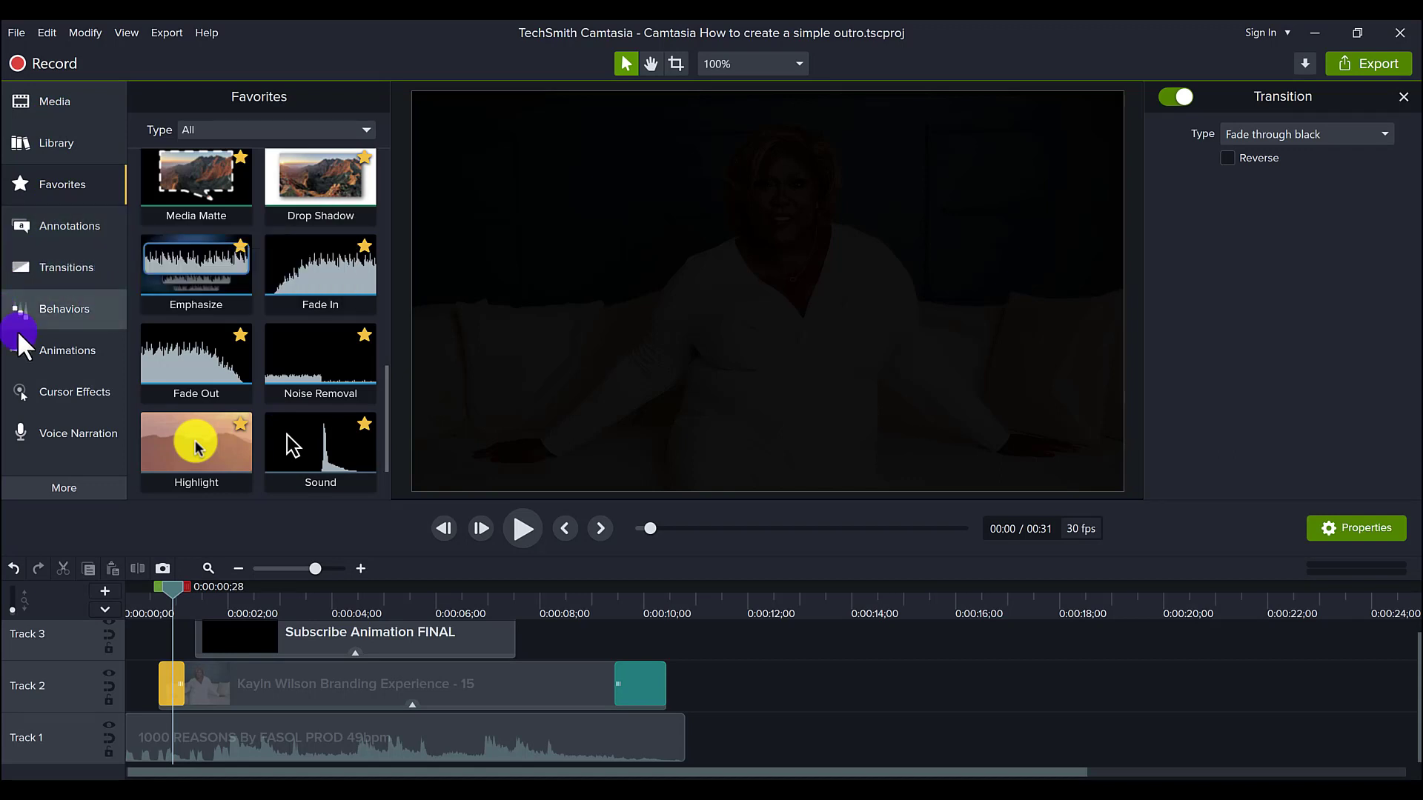
scroll(289, 356, down, 2)
click(349, 345)
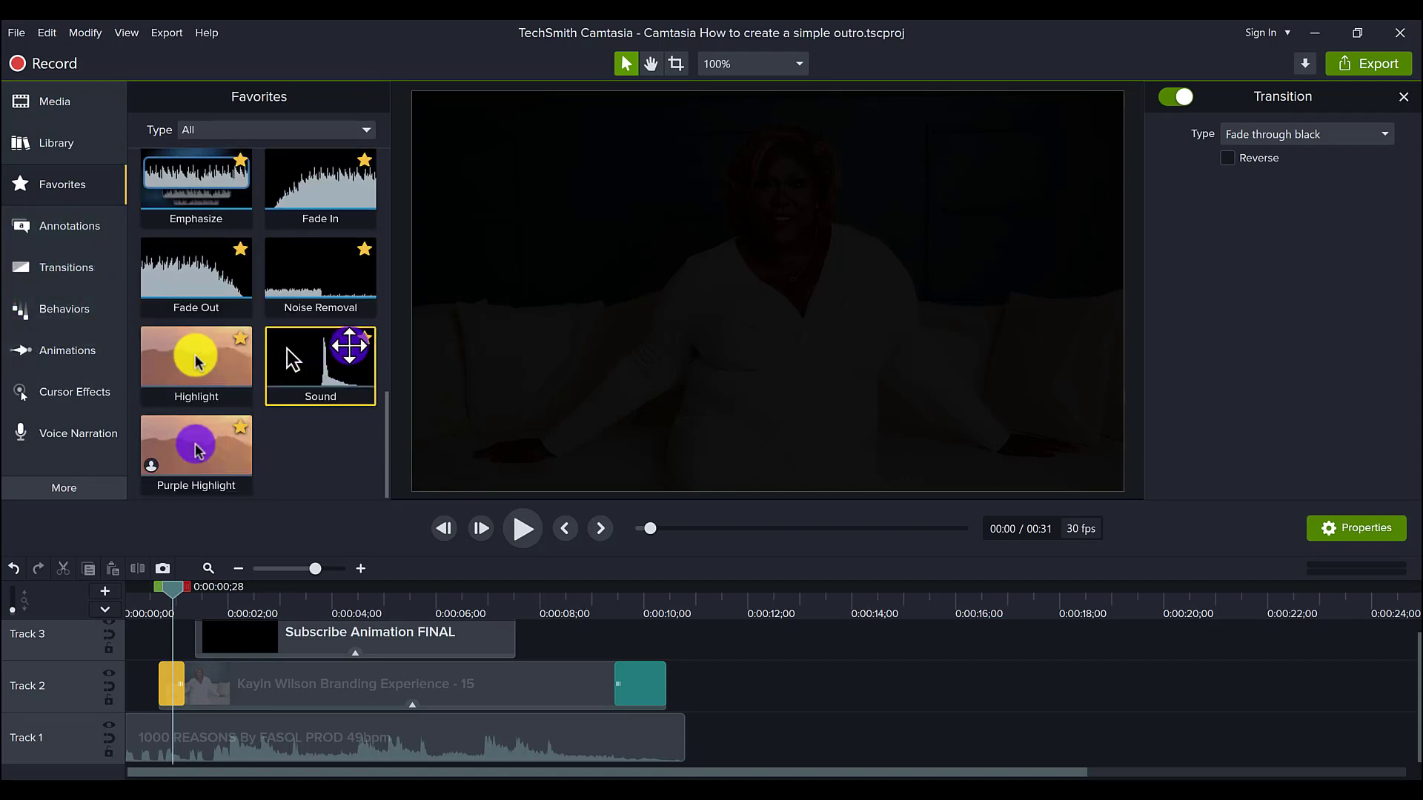
scroll(281, 311, up, 3)
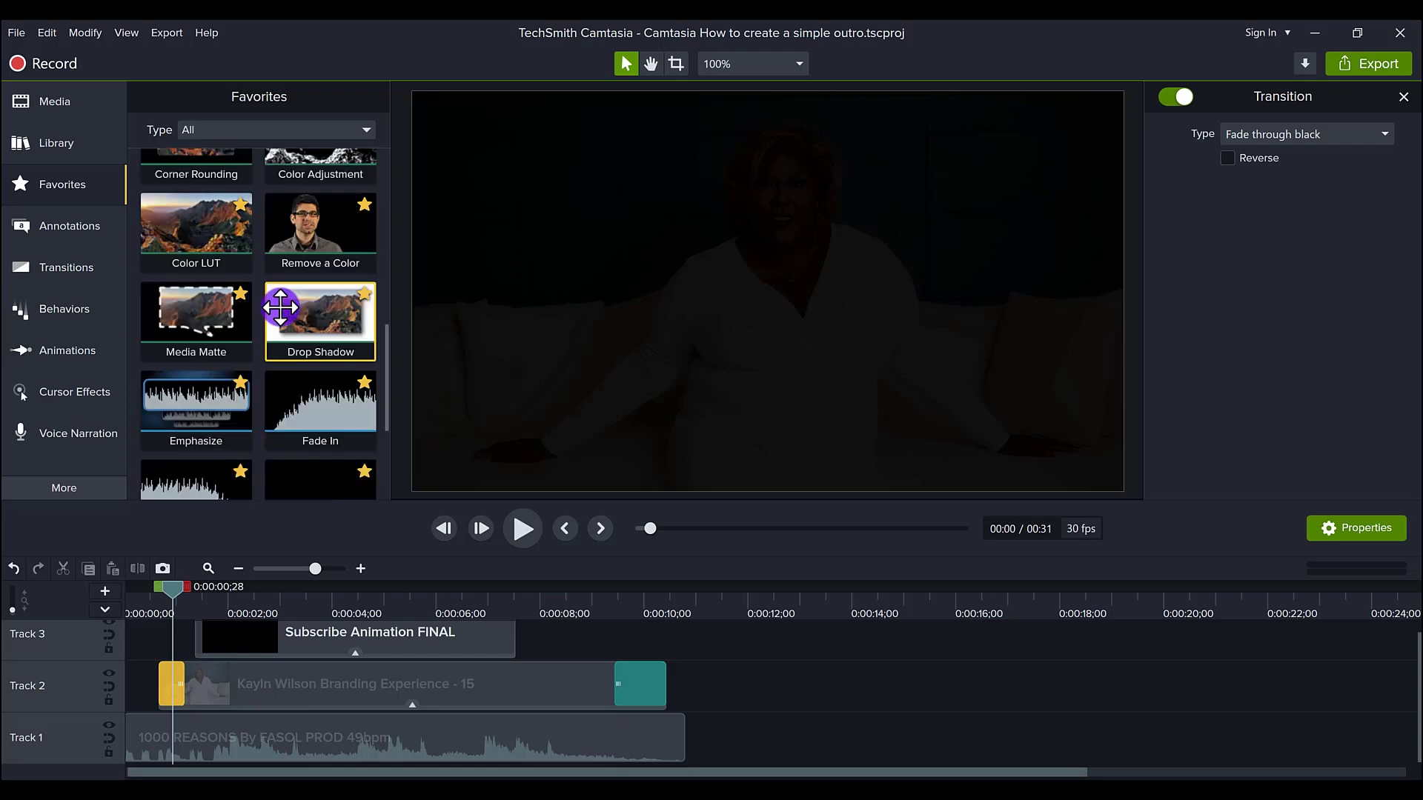
scroll(280, 308, up, 5)
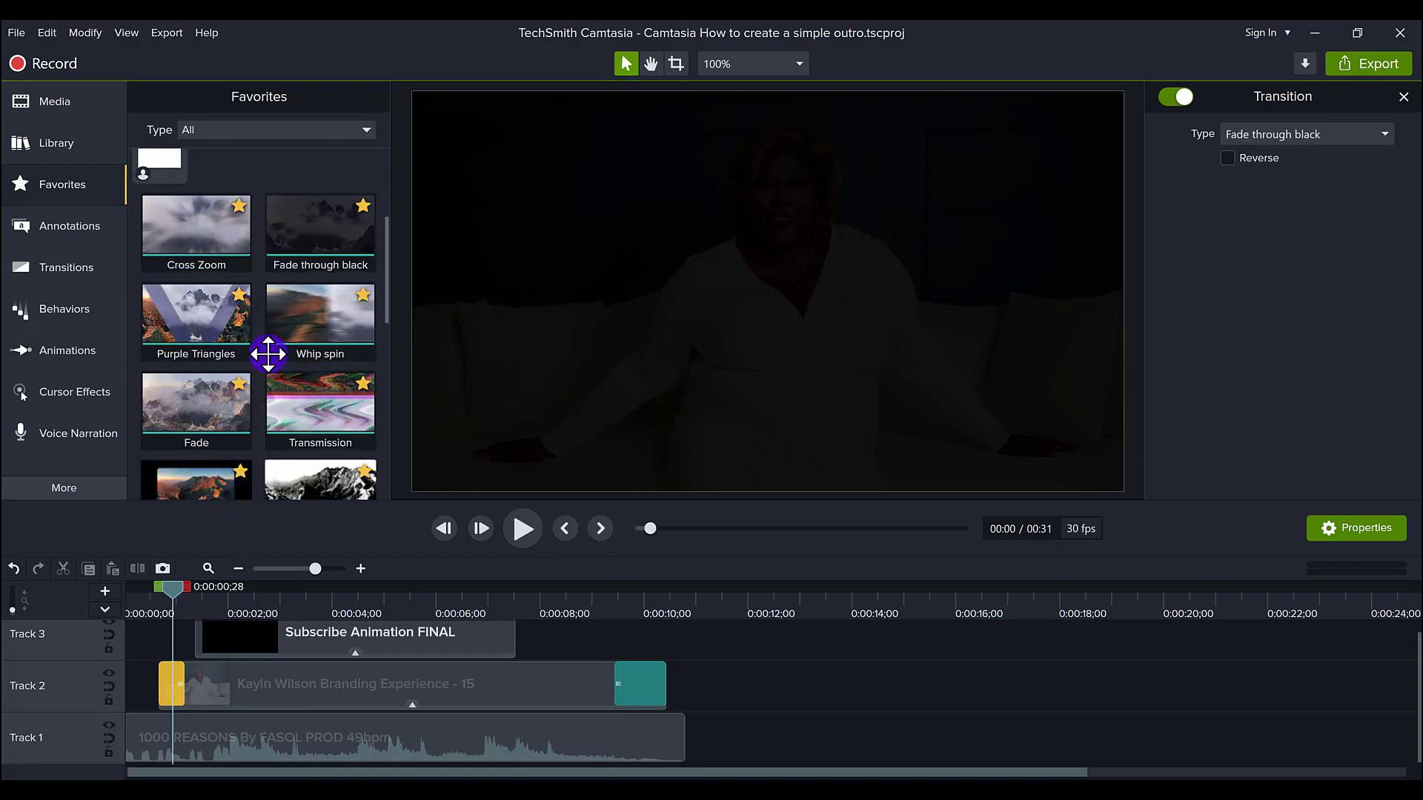
click(297, 215)
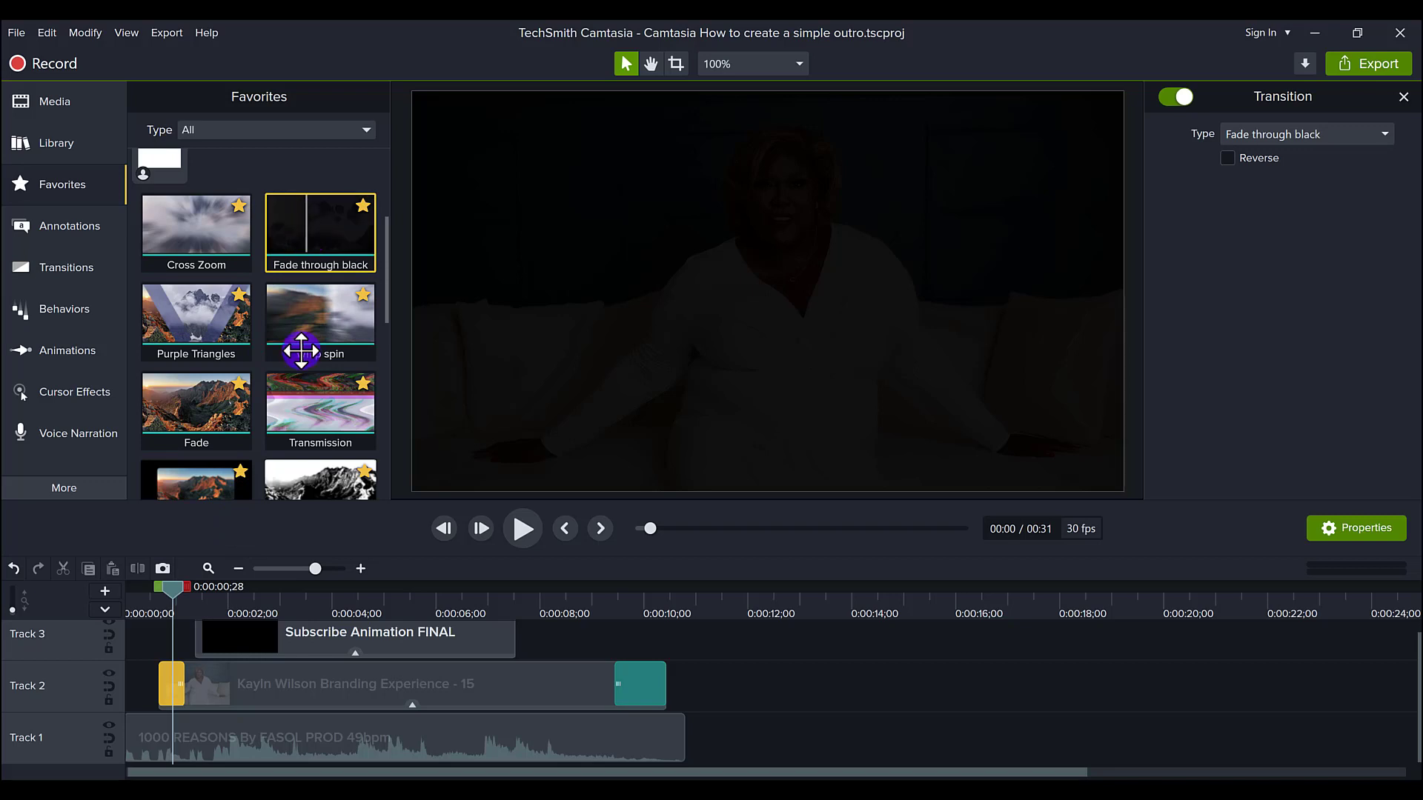
Scrub through the opening and closing transitions of the Track 2 image clip, then select the clip with the playhead at 8 seconds
mouse_move(154, 597)
mouse_down()
mouse_move(189, 593)
mouse_move(172, 594)
mouse_up()
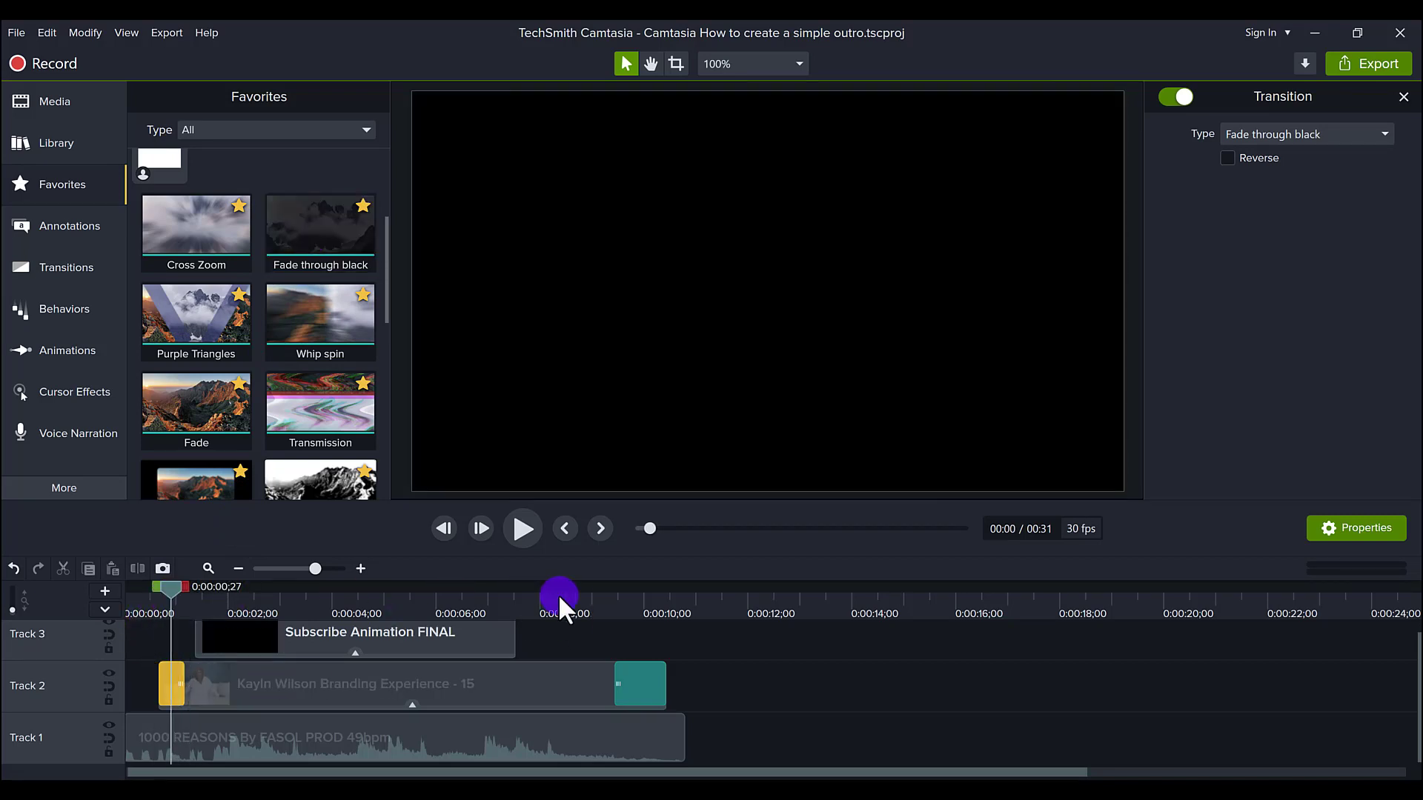
drag(621, 594, 752, 555)
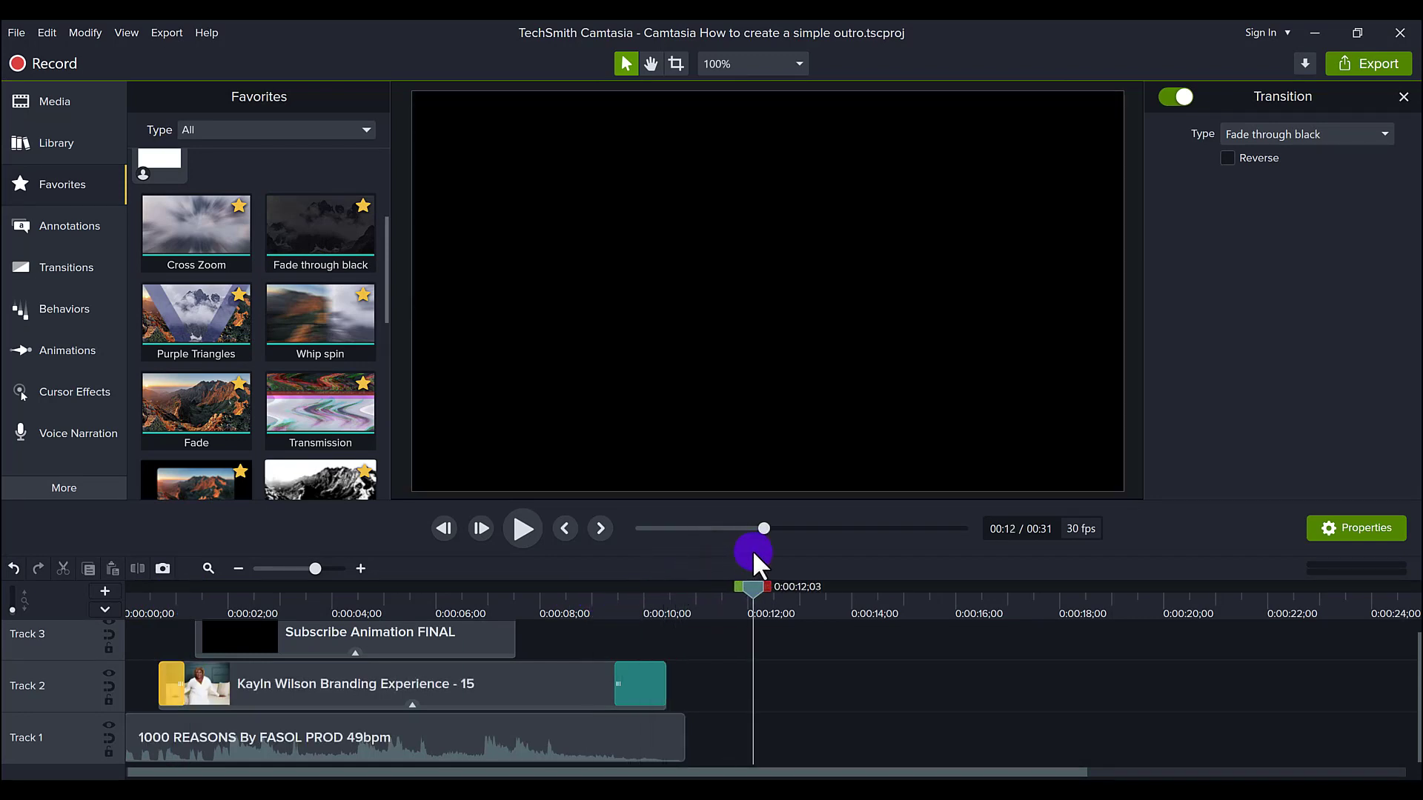
click(540, 600)
click(528, 677)
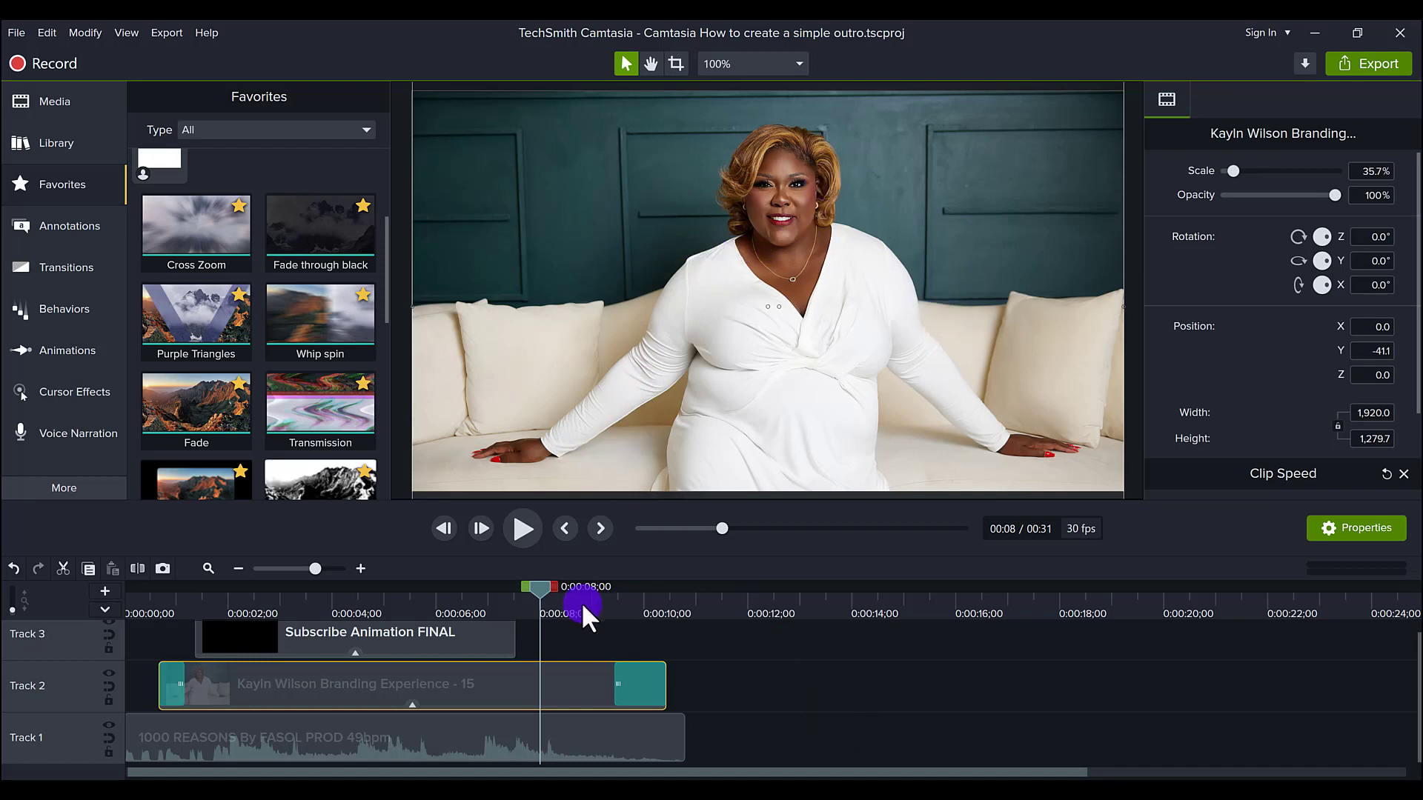
Review the Subscribe animation at 0:00:05;20, then check the library asset and the spare animation and shape clips further along the timeline
click(417, 602)
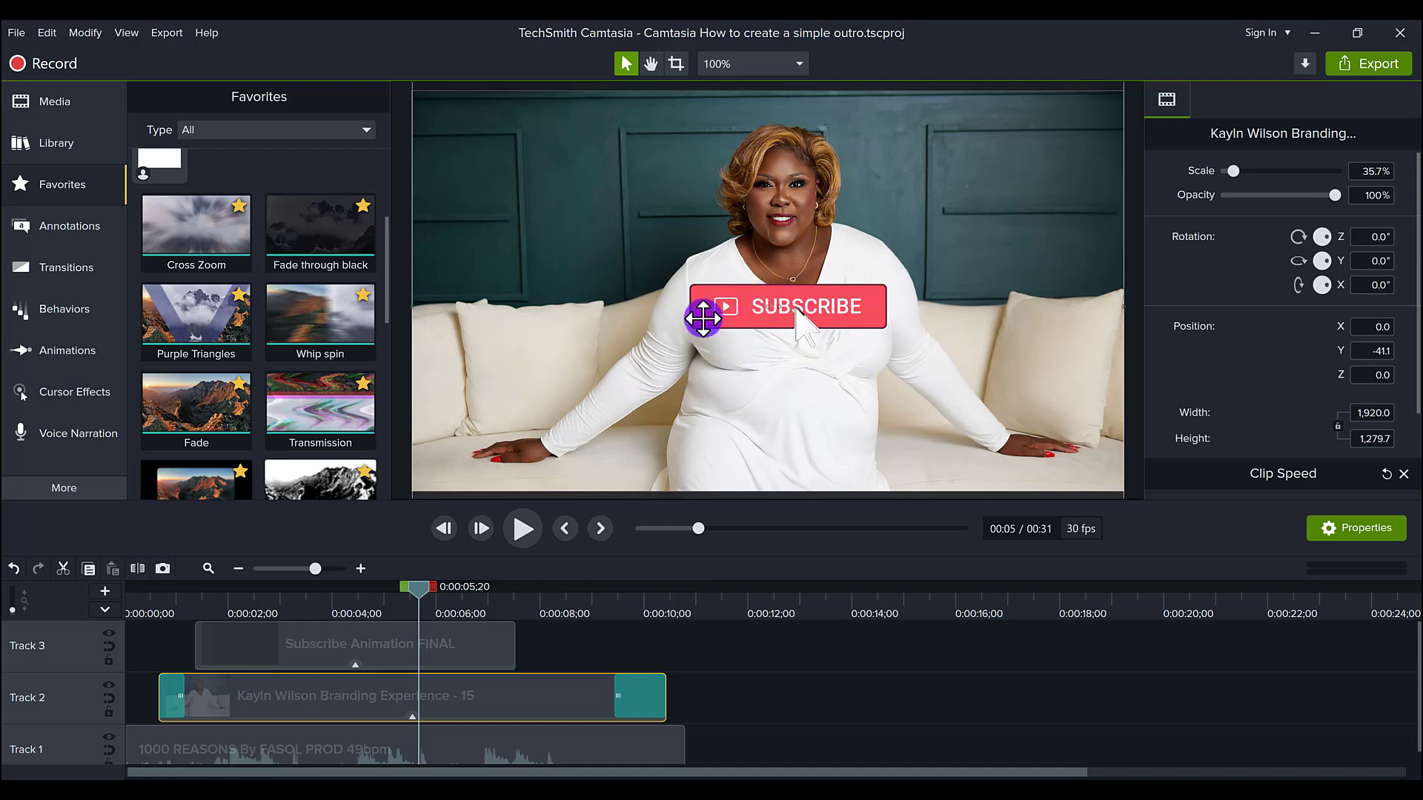
click(52, 144)
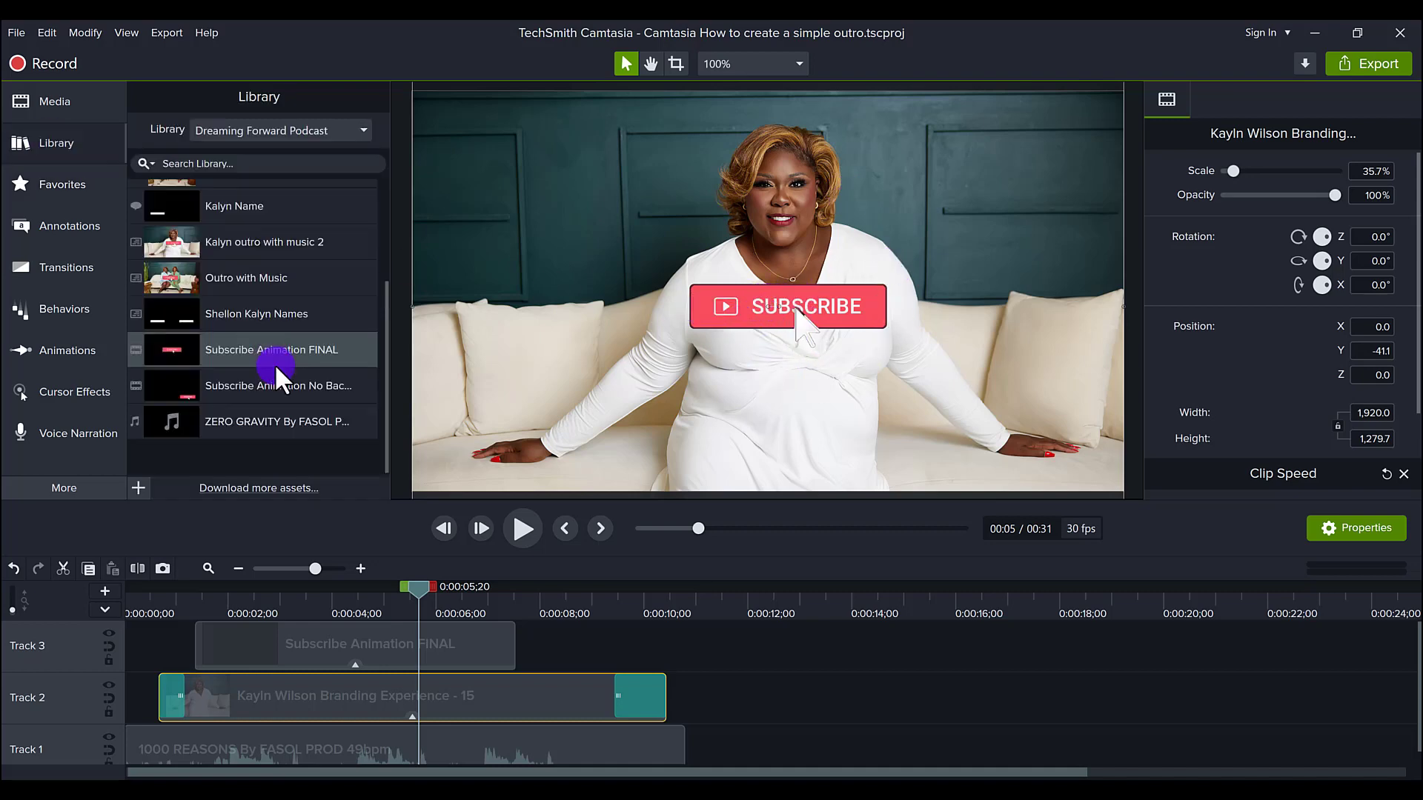
scroll(969, 677, right, 5)
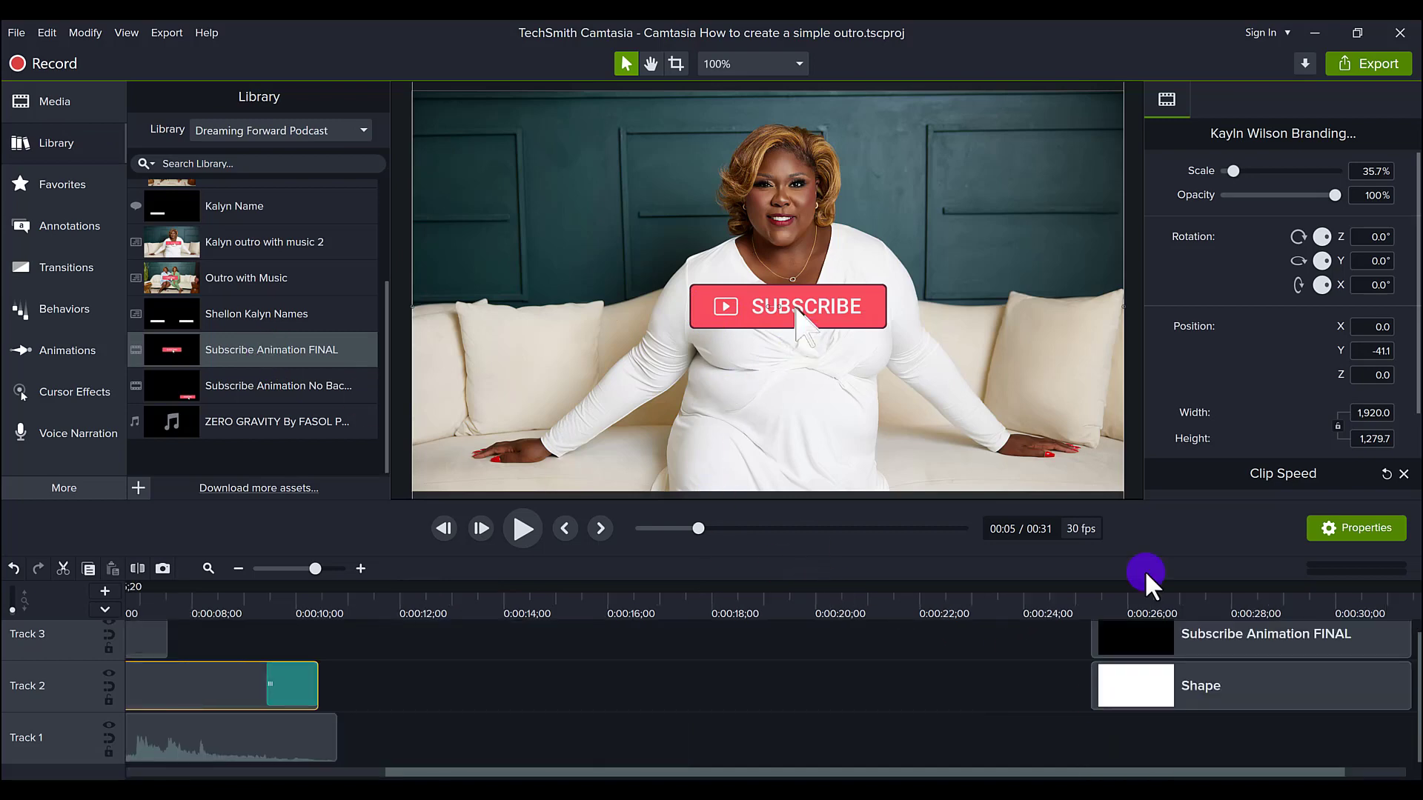